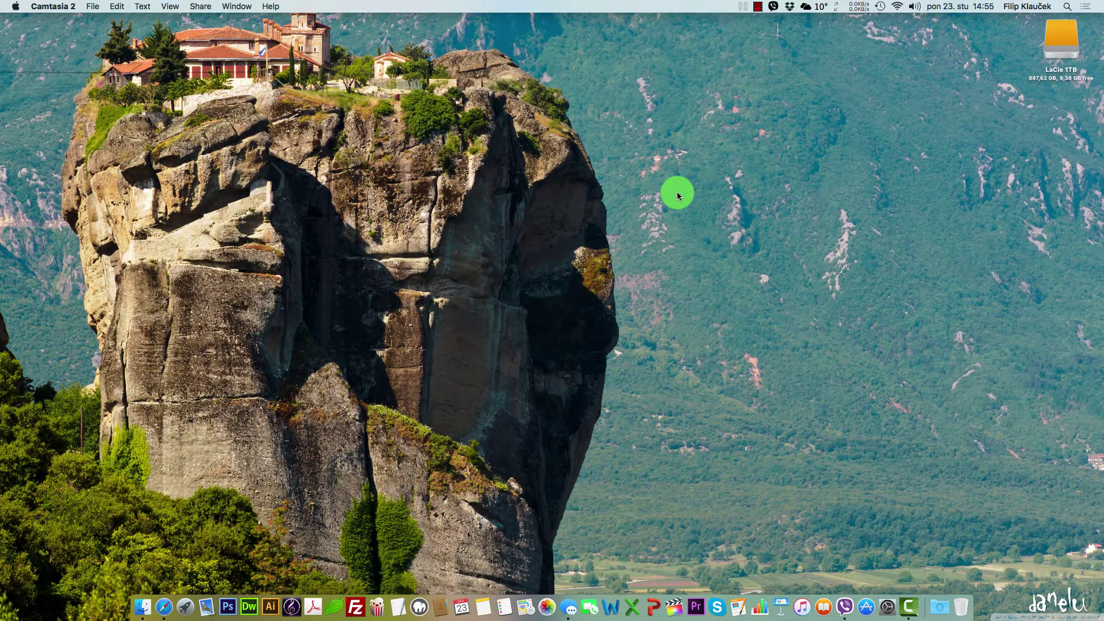
# Open a Finder window on the home folder and show its contents as icons.
pyautogui.click(727, 178)
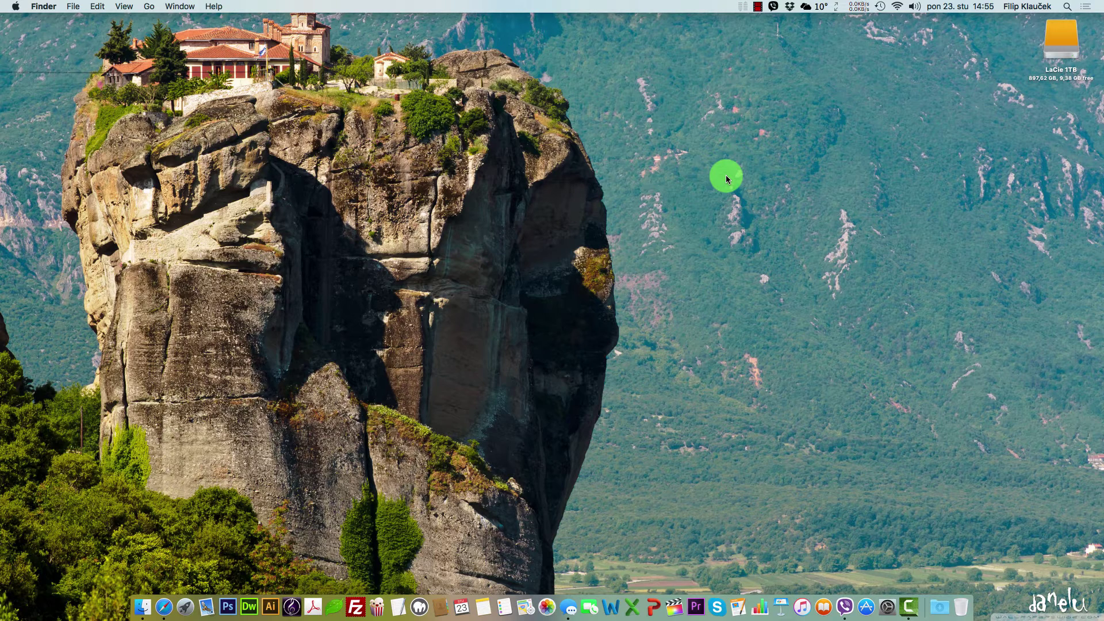
pyautogui.click(143, 603)
pyautogui.click(188, 33)
pyautogui.click(229, 72)
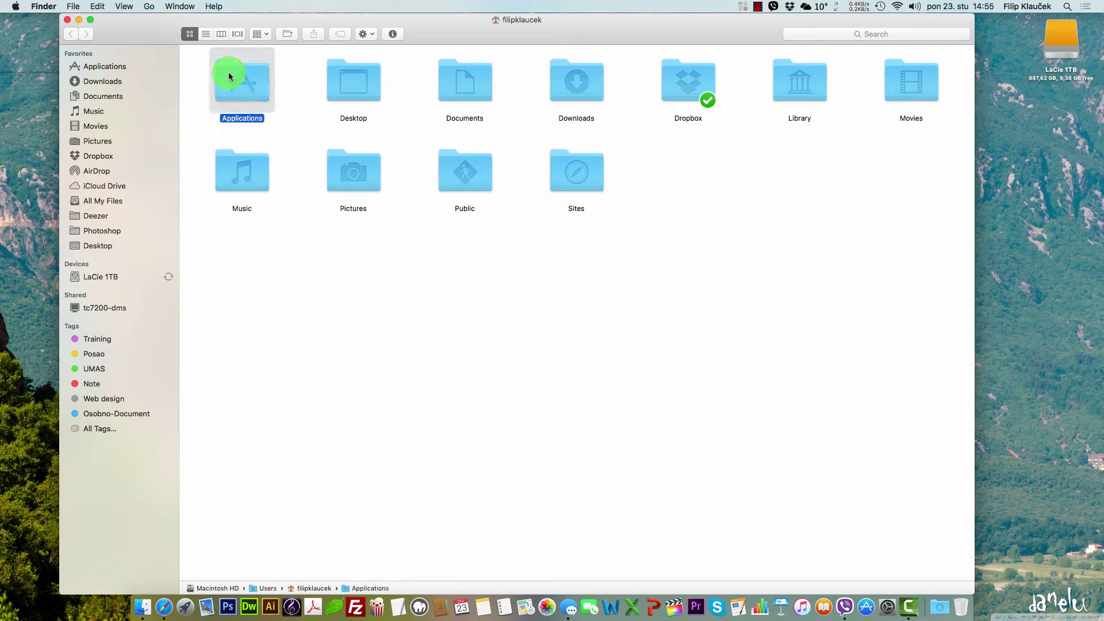
pyautogui.click(336, 81)
pyautogui.click(463, 76)
pyautogui.click(575, 81)
pyautogui.click(663, 88)
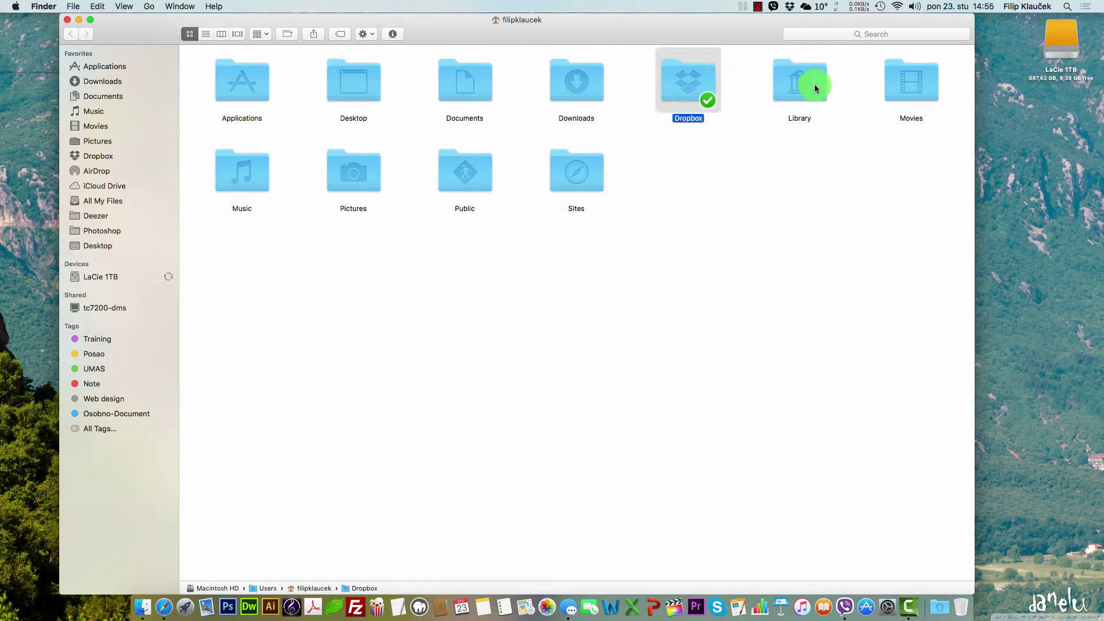
pyautogui.click(815, 86)
pyautogui.click(687, 219)
# Open the Filmovi folder inside Movies and display its contents as icons.
pyautogui.click(97, 127)
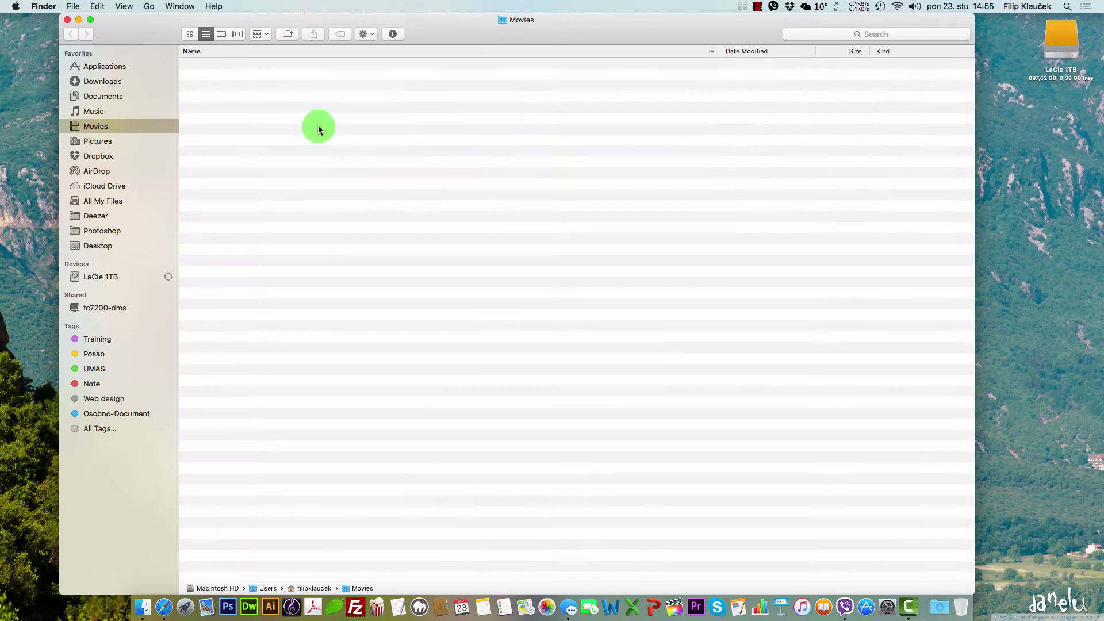
pyautogui.doubleClick(227, 92)
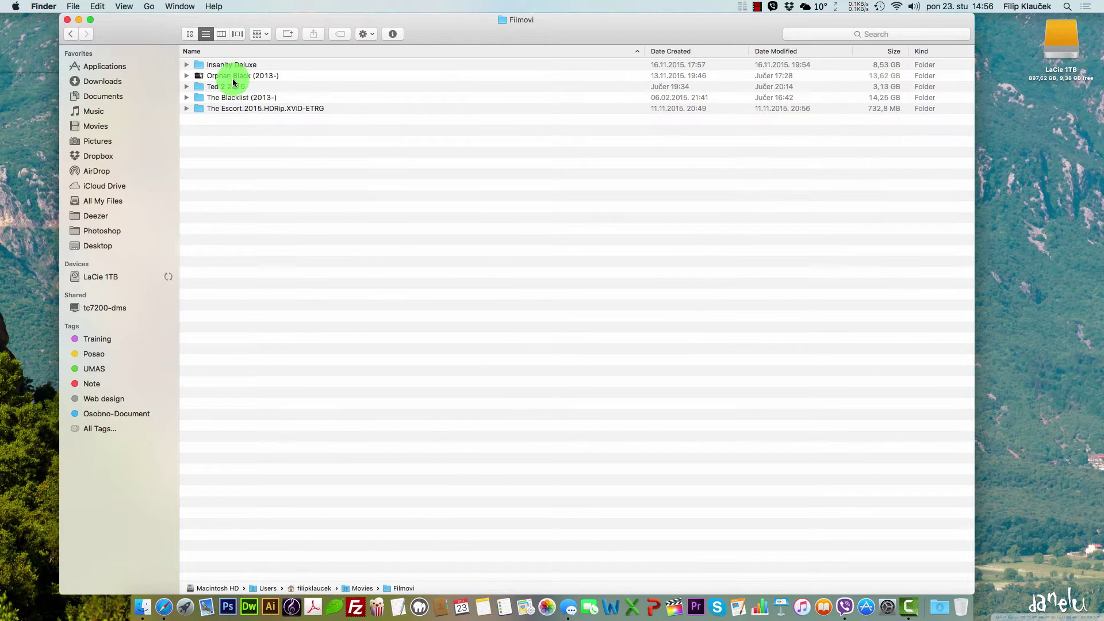
pyautogui.click(190, 33)
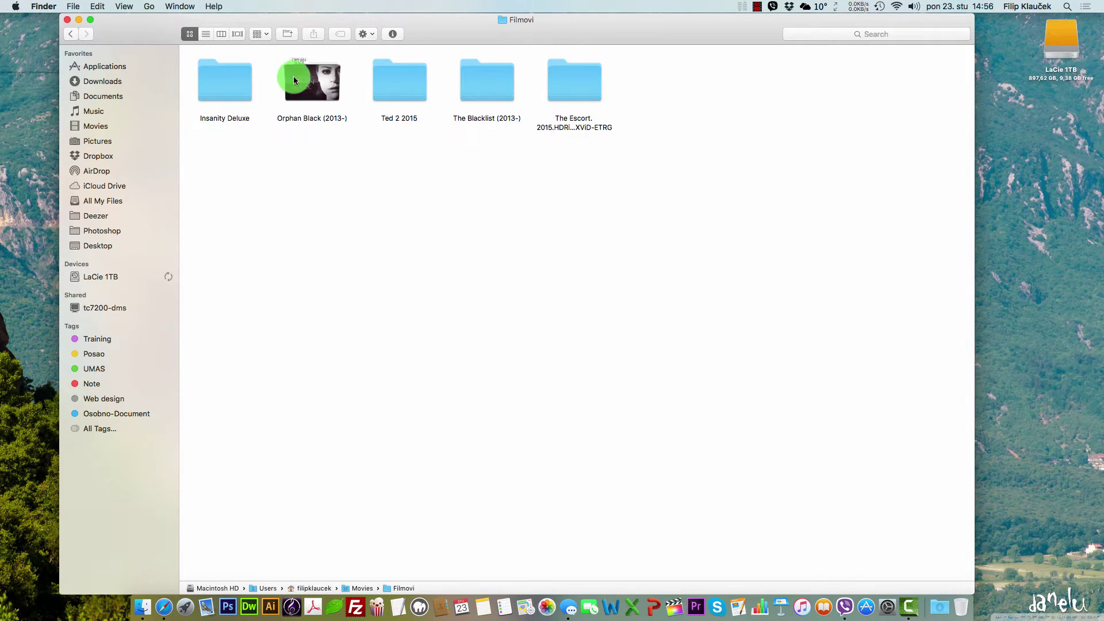
# Look at the custom season folder icons inside the Orphan Black (2013-) folder and return to Filmovi.
pyautogui.doubleClick(308, 83)
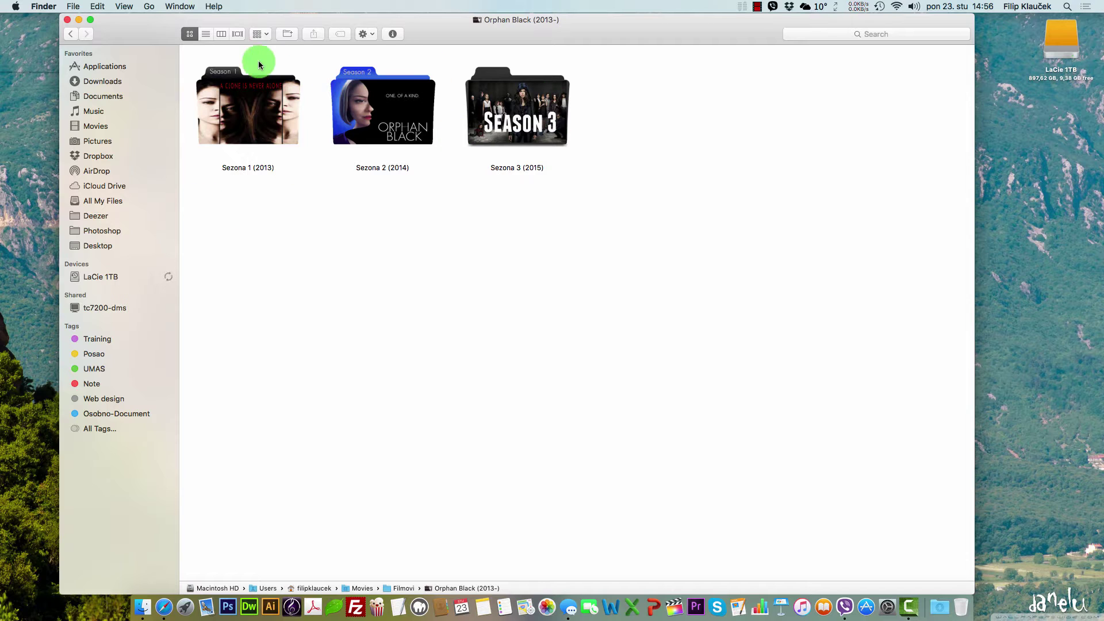
pyautogui.click(71, 34)
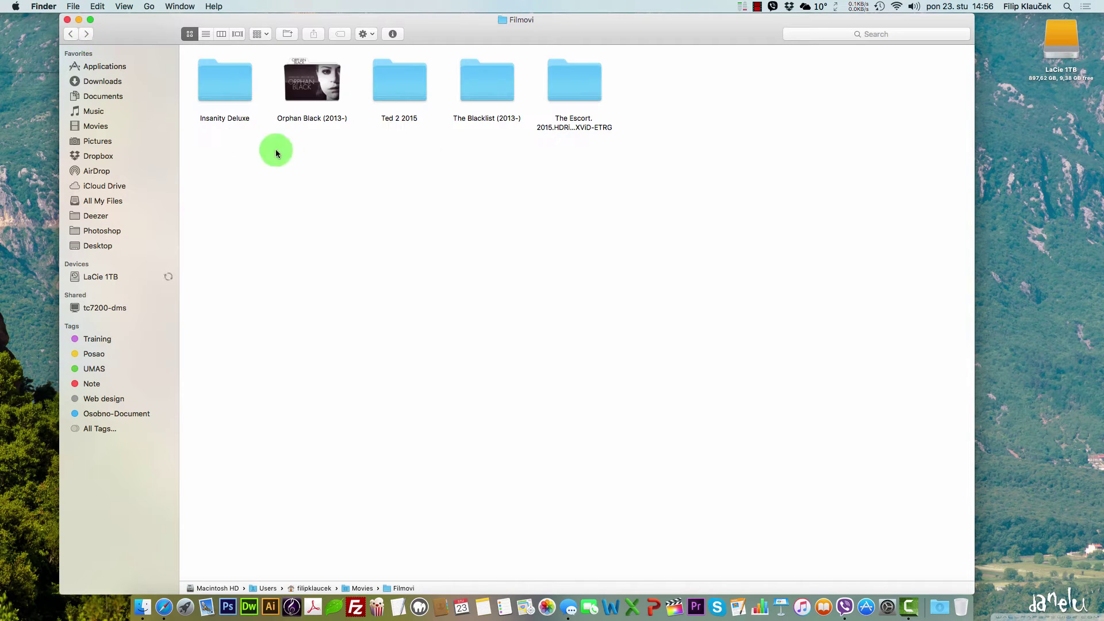
pyautogui.doubleClick(300, 82)
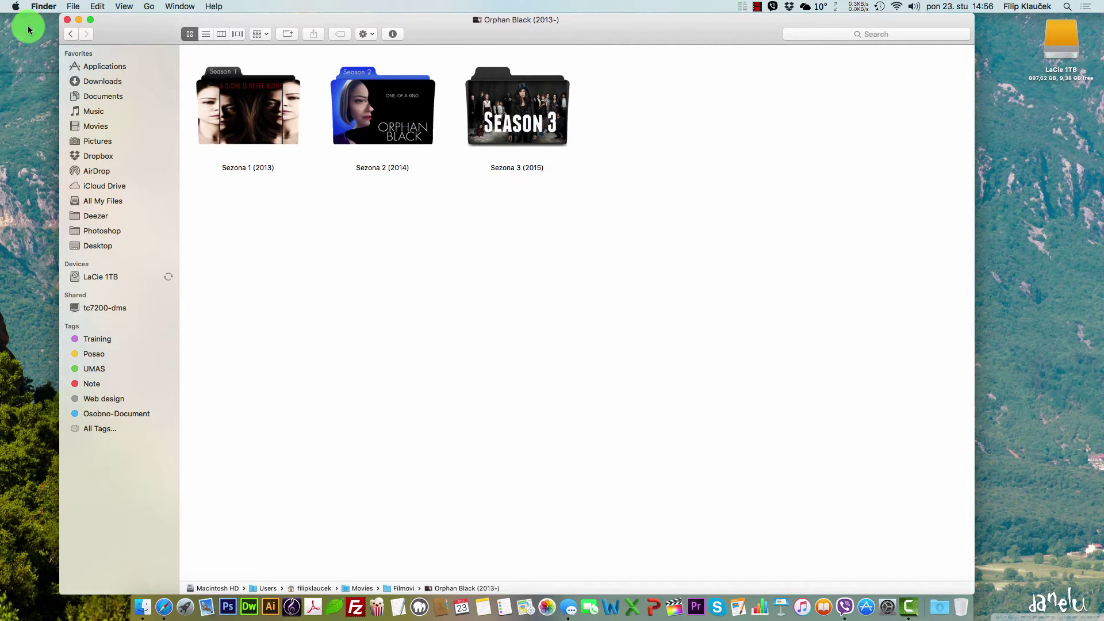
pyautogui.click(71, 34)
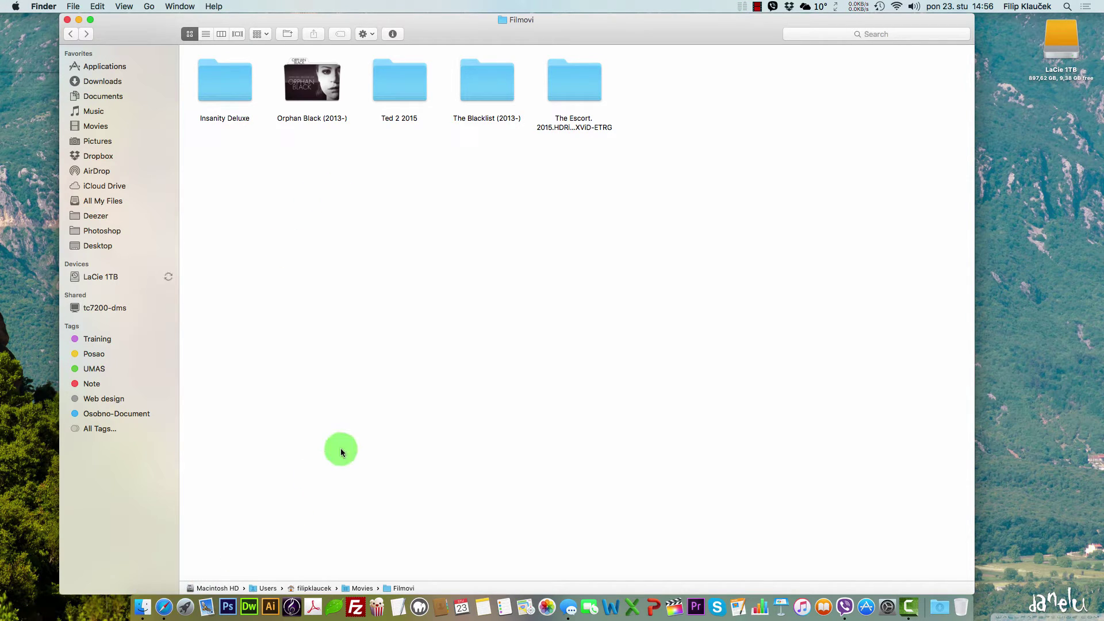
# Switch to Safari and search Google Images for "twitter icon png".
pyautogui.click(165, 605)
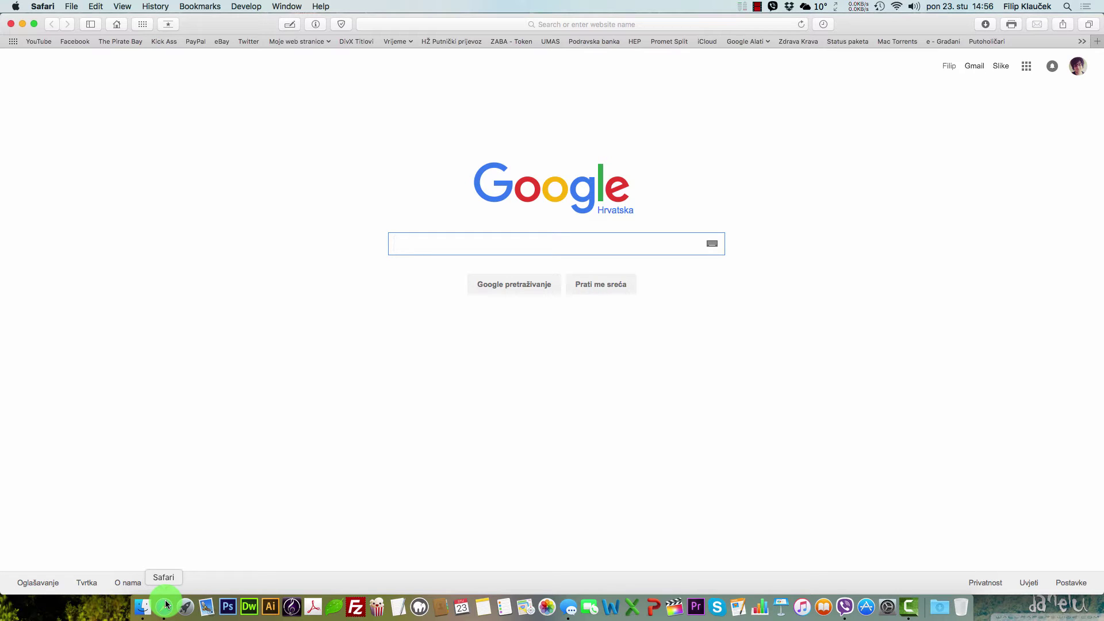
pyautogui.write('twitter')
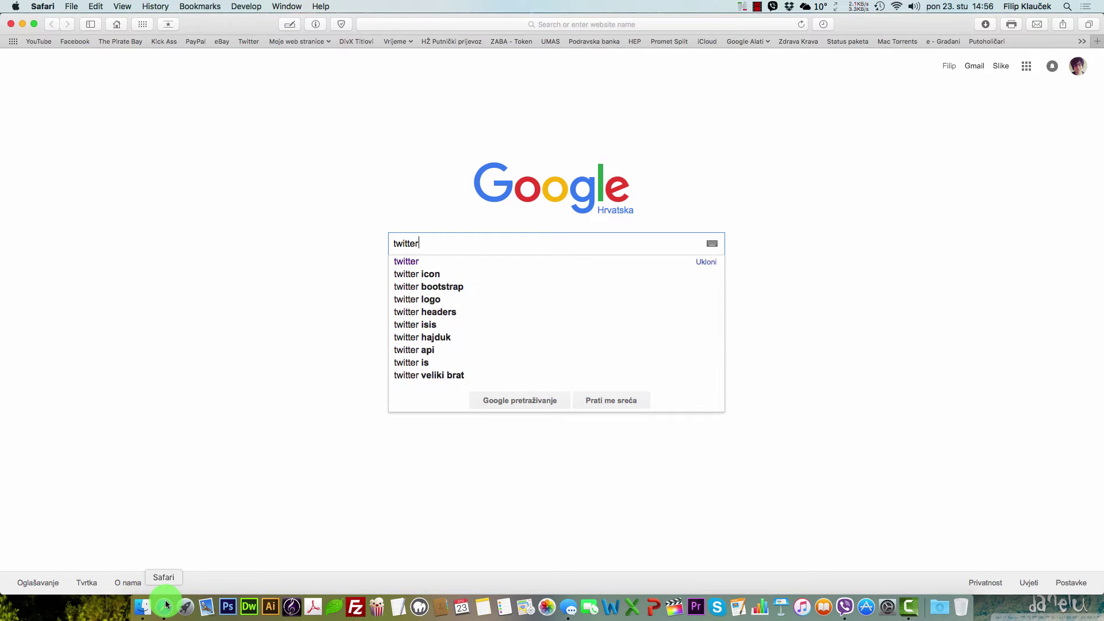
pyautogui.write(' icon')
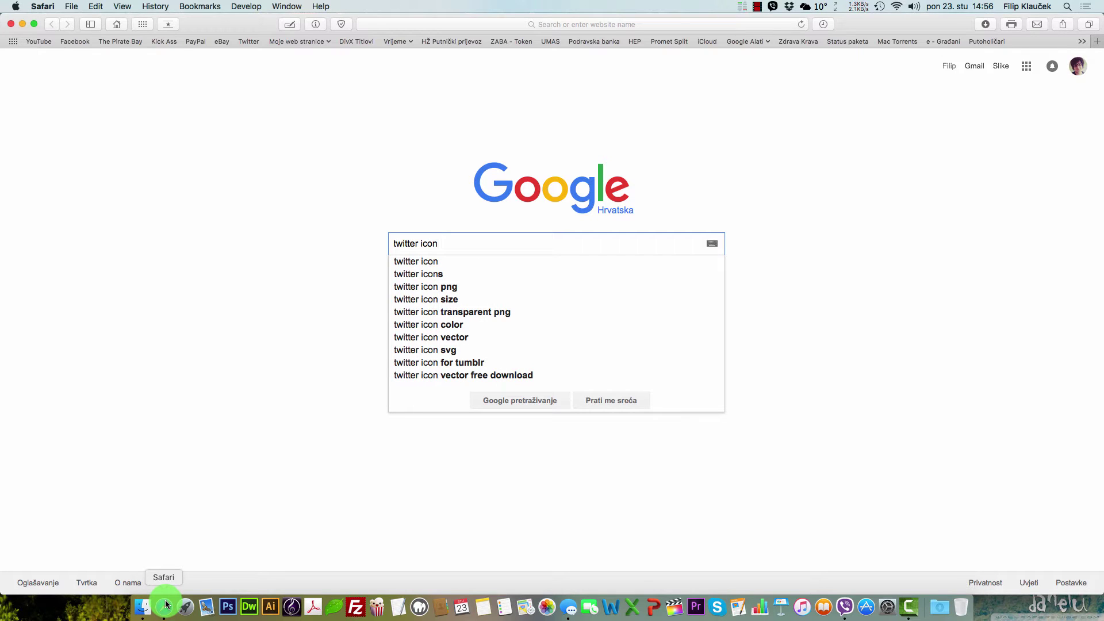
pyautogui.press('Down')
pyautogui.press('Down')
pyautogui.press('Return')
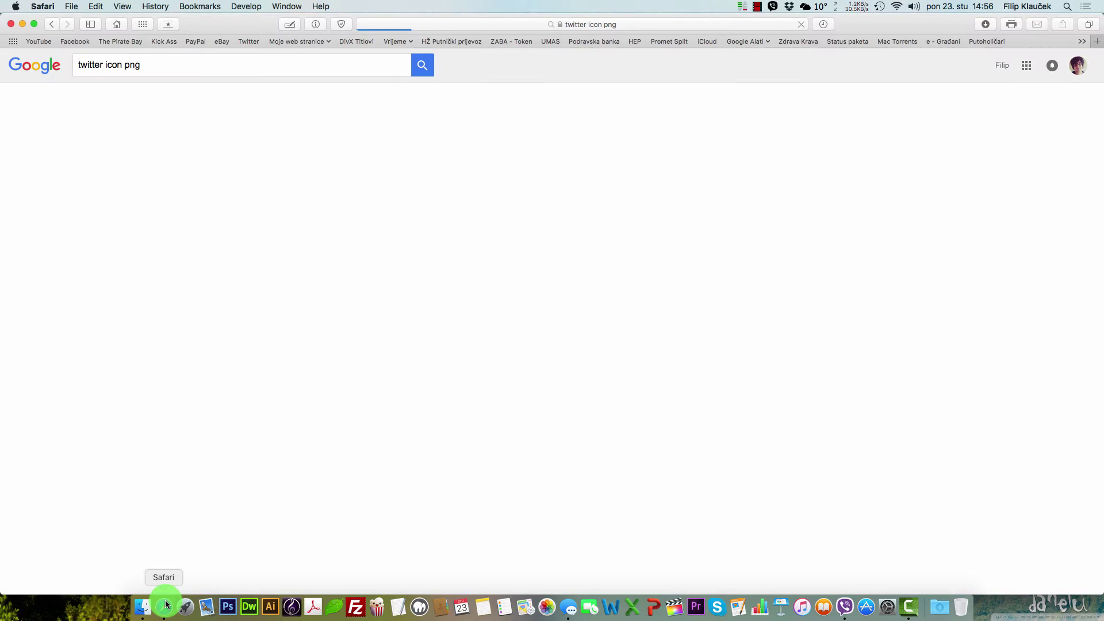
pyautogui.click(120, 99)
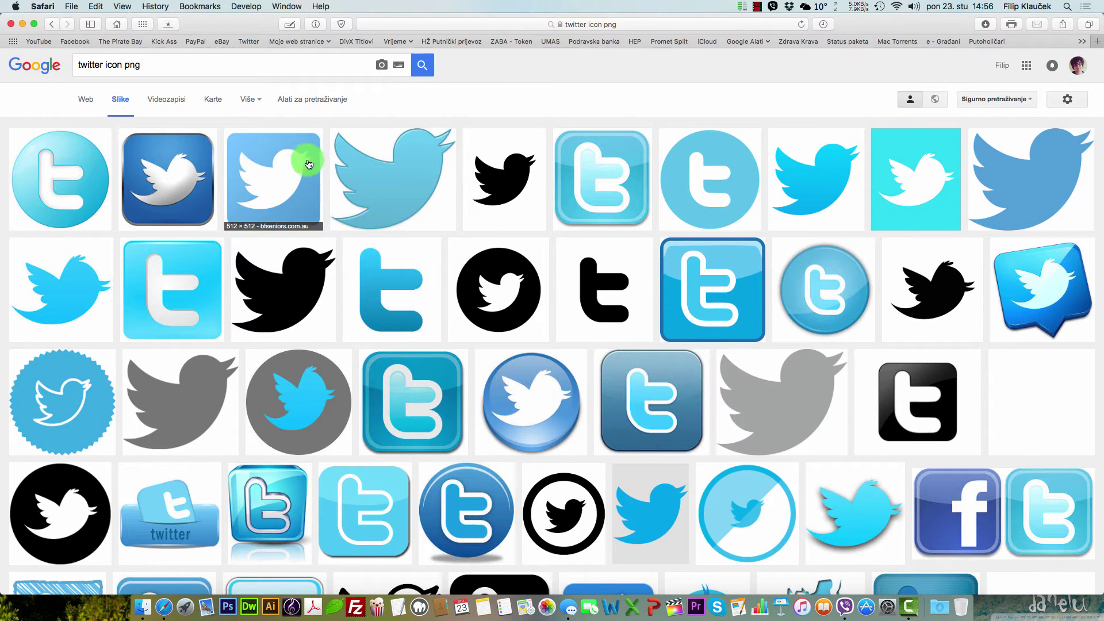
# Save the 512 × 512 Twitter icon with the white bird on a blue rounded square to Downloads.
pyautogui.click(292, 169)
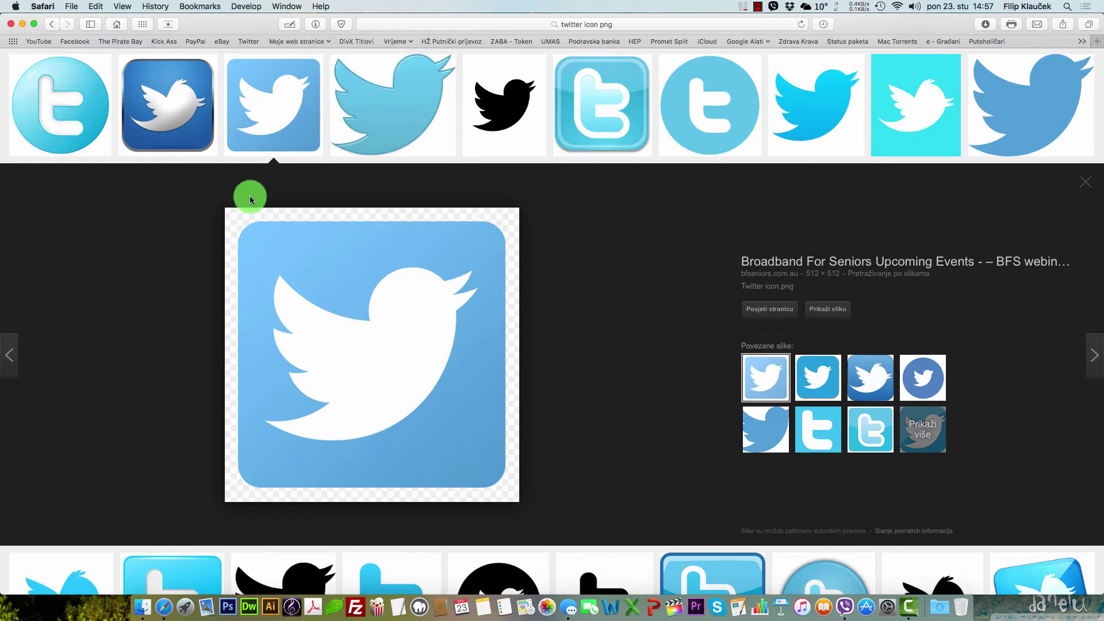
pyautogui.rightClick(325, 297)
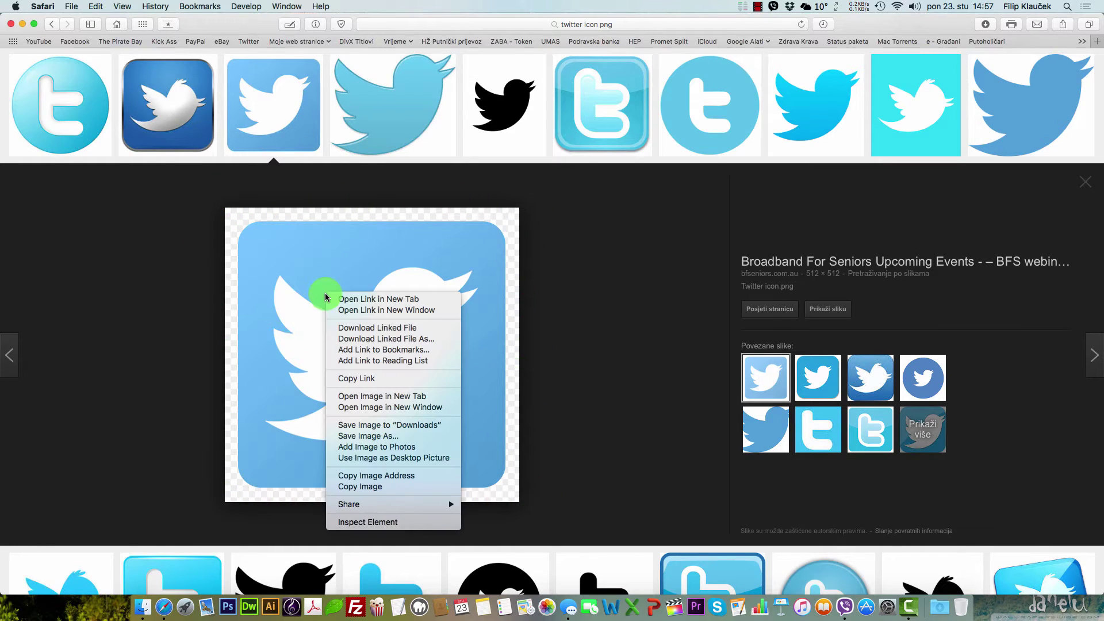
pyautogui.click(370, 426)
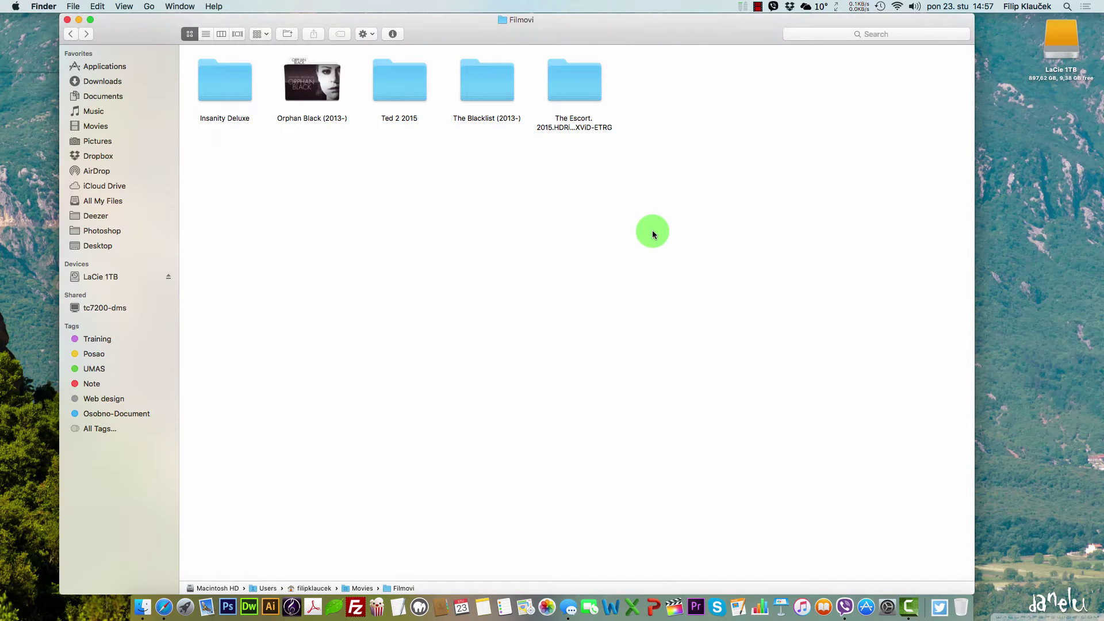
# Switch to Finder and open the Downloads folder in a new tab beside Filmovi.
pyautogui.press('super+t')
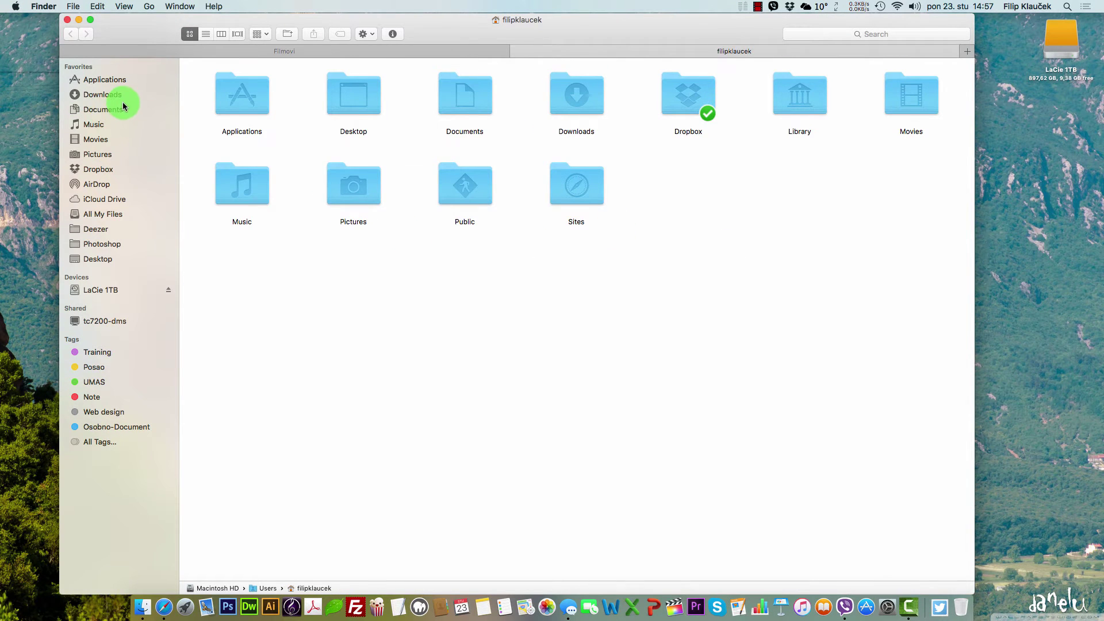
pyautogui.click(113, 104)
pyautogui.click(114, 97)
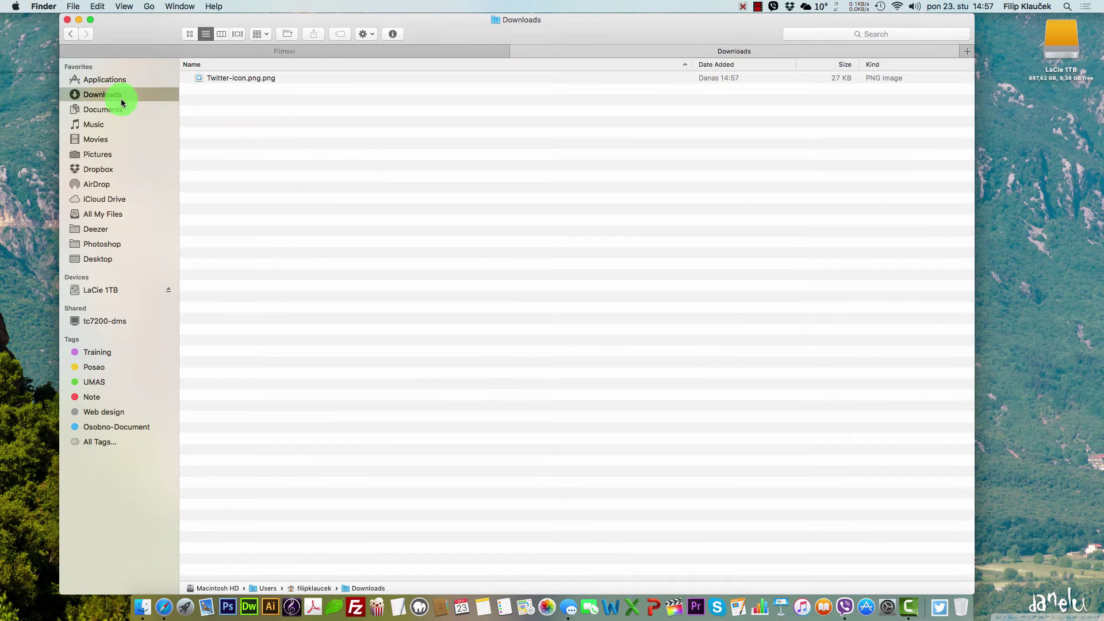
# View the downloaded Twitter-icon.png.png image in Preview, close it and deselect the file.
pyautogui.click(227, 81)
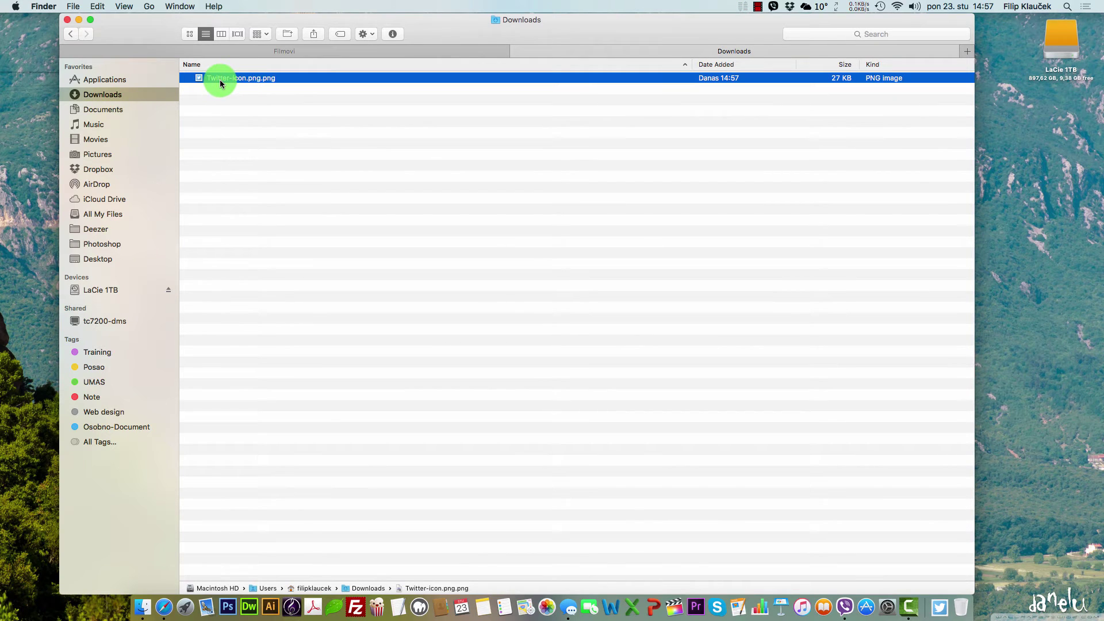
pyautogui.doubleClick(221, 83)
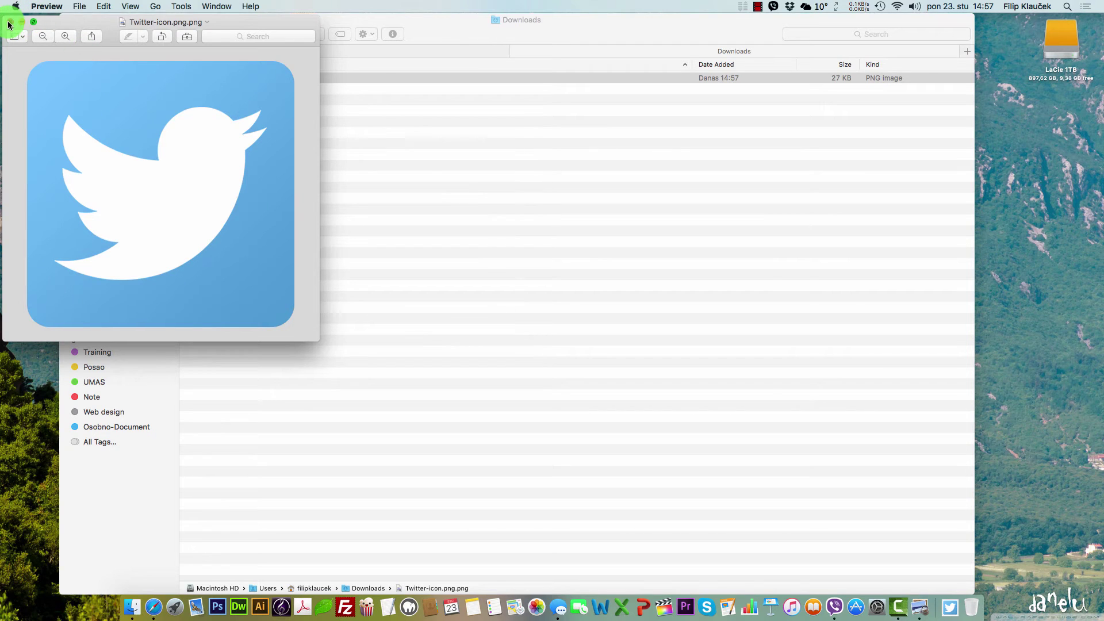
pyautogui.click(10, 22)
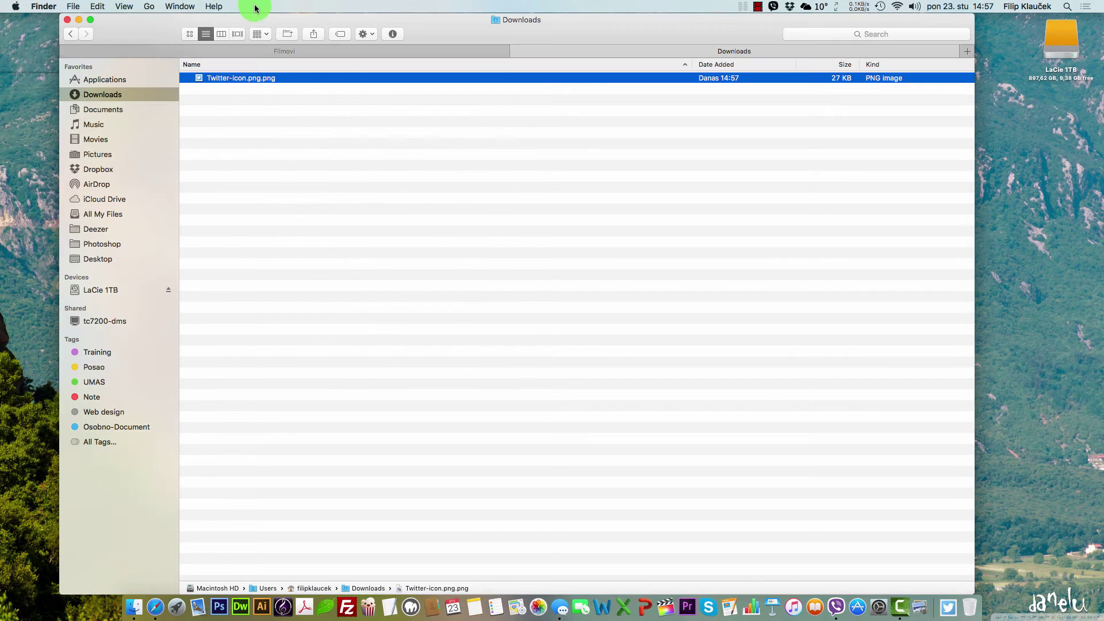
pyautogui.click(383, 106)
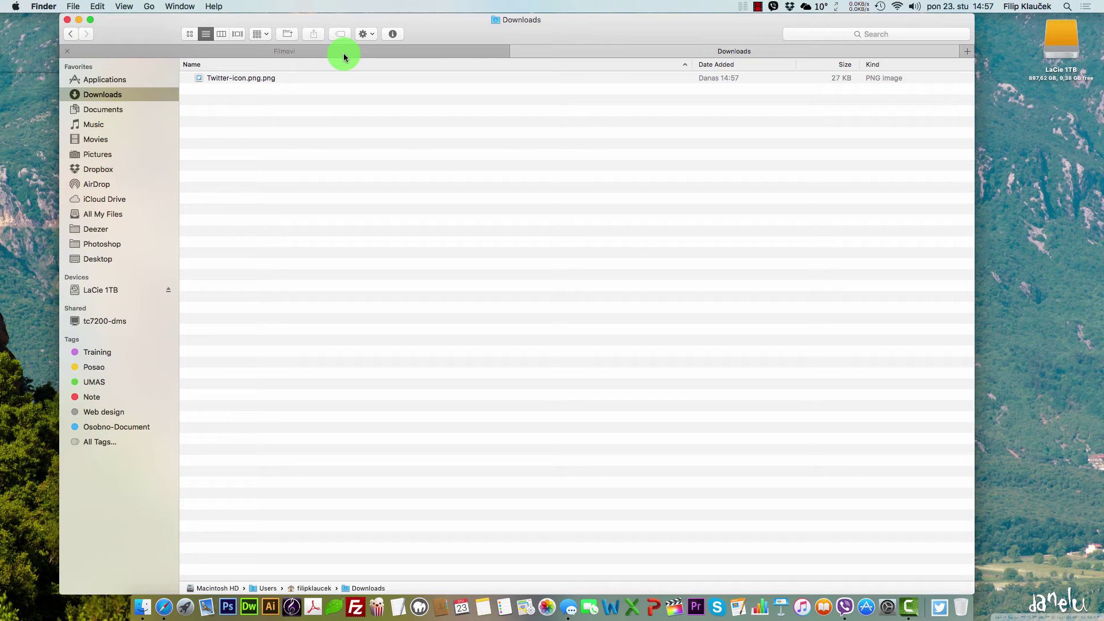
# Open the Info window of the Ted 2 2015 folder in Filmovi and move it clear of the file listing.
pyautogui.click(343, 55)
pyautogui.click(392, 110)
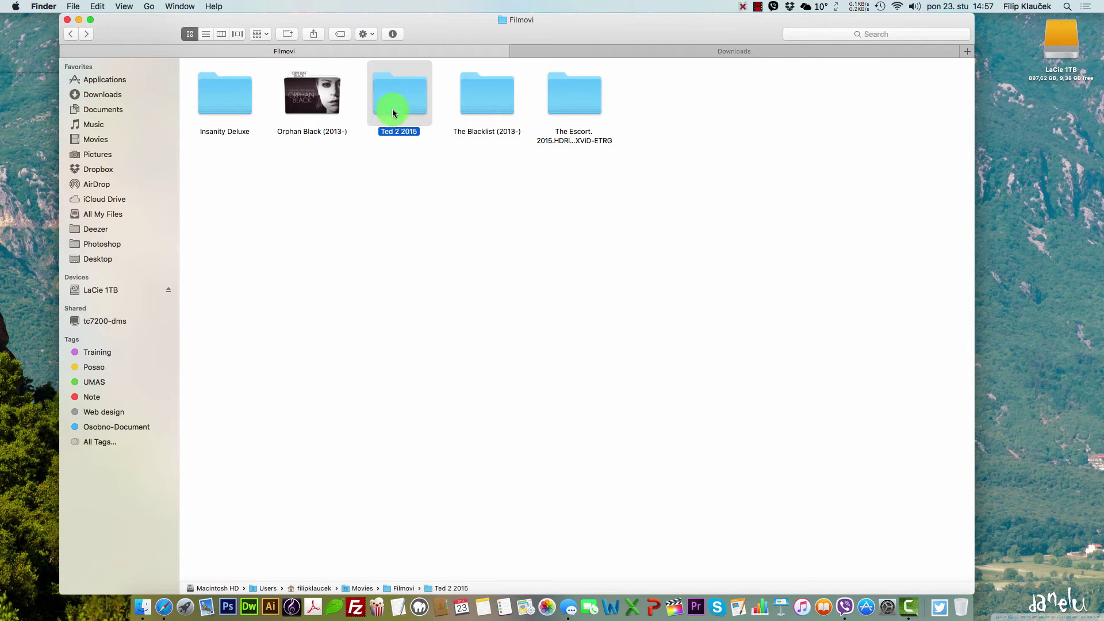
pyautogui.click(392, 34)
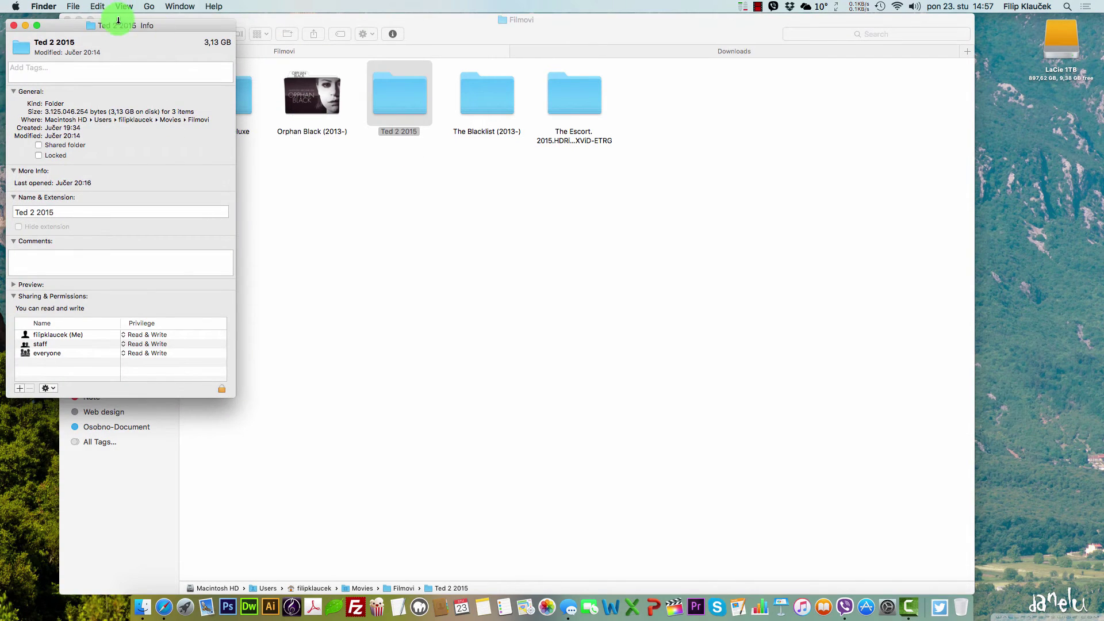
pyautogui.moveTo(118, 17); pyautogui.dragTo(1101, 77)
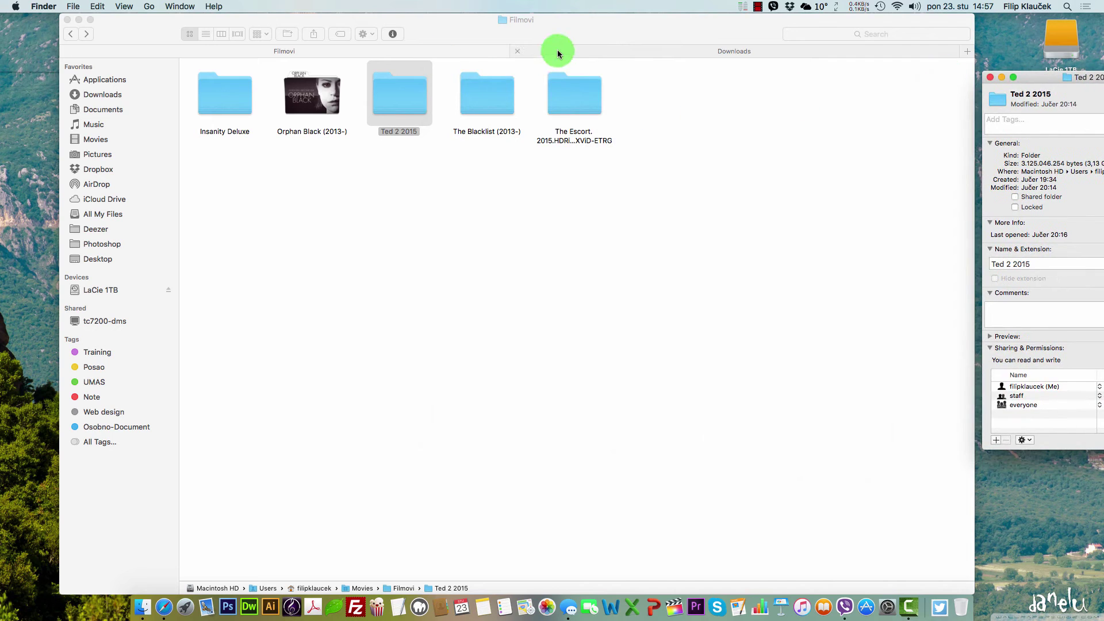
# Try to set Twitter-icon.png.png from Downloads as the Ted 2 2015 folder's icon in its Info window, and close that window.
pyautogui.click(557, 51)
pyautogui.moveTo(231, 85); pyautogui.dragTo(996, 102)
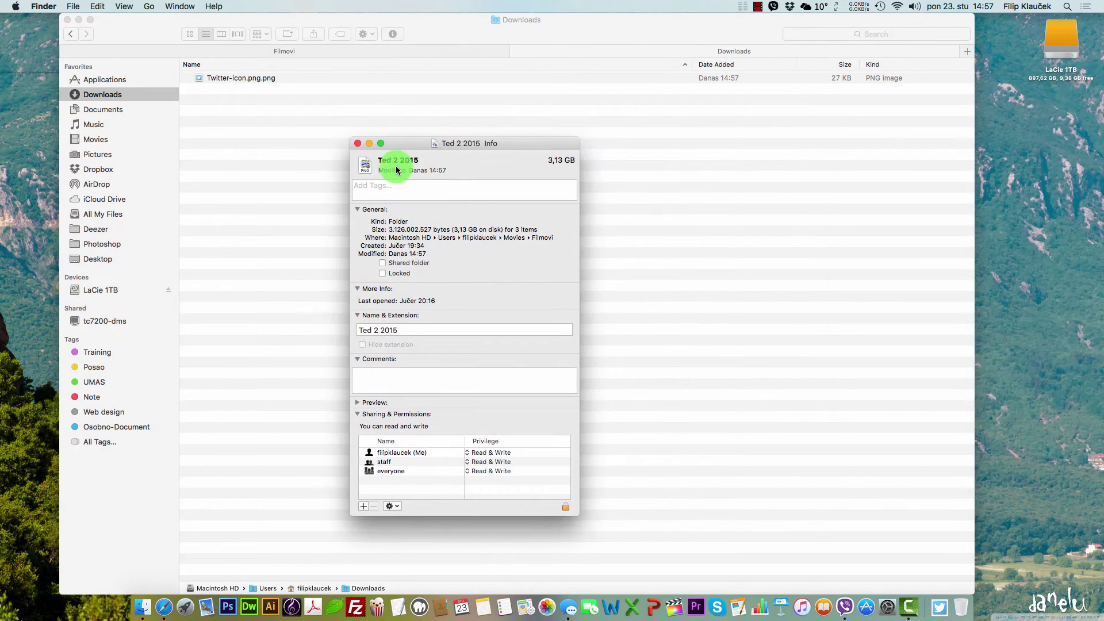
pyautogui.click(358, 143)
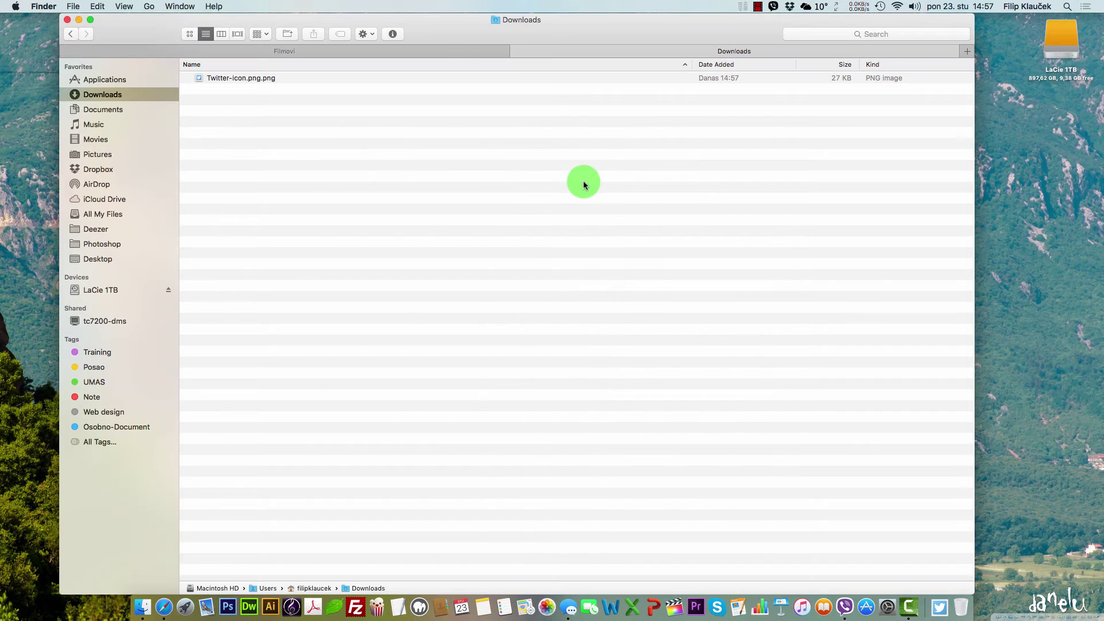
# Remove the custom icon from the Ted 2 2015 folder through its Info window and close the window.
pyautogui.click(434, 48)
pyautogui.click(406, 91)
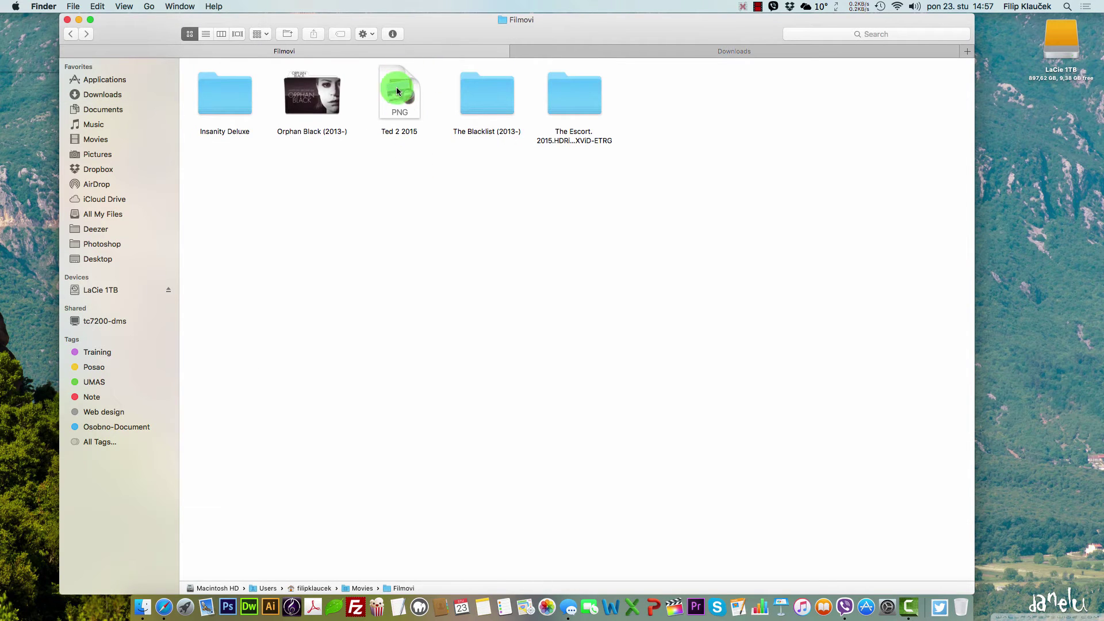
pyautogui.click(397, 104)
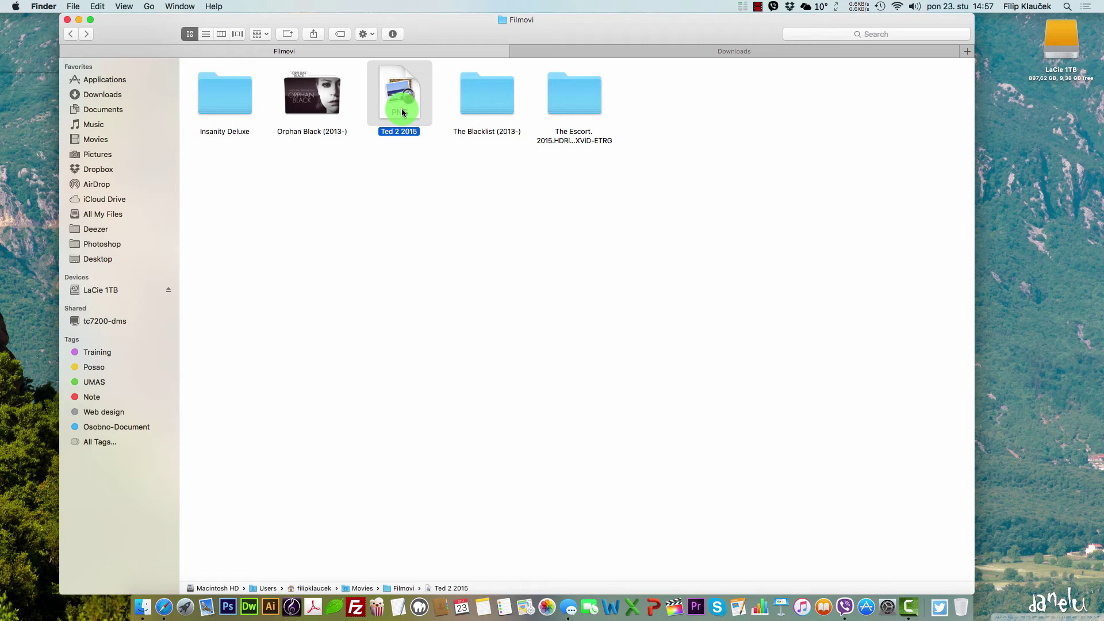
pyautogui.click(392, 34)
pyautogui.moveTo(189, 30); pyautogui.dragTo(740, 144)
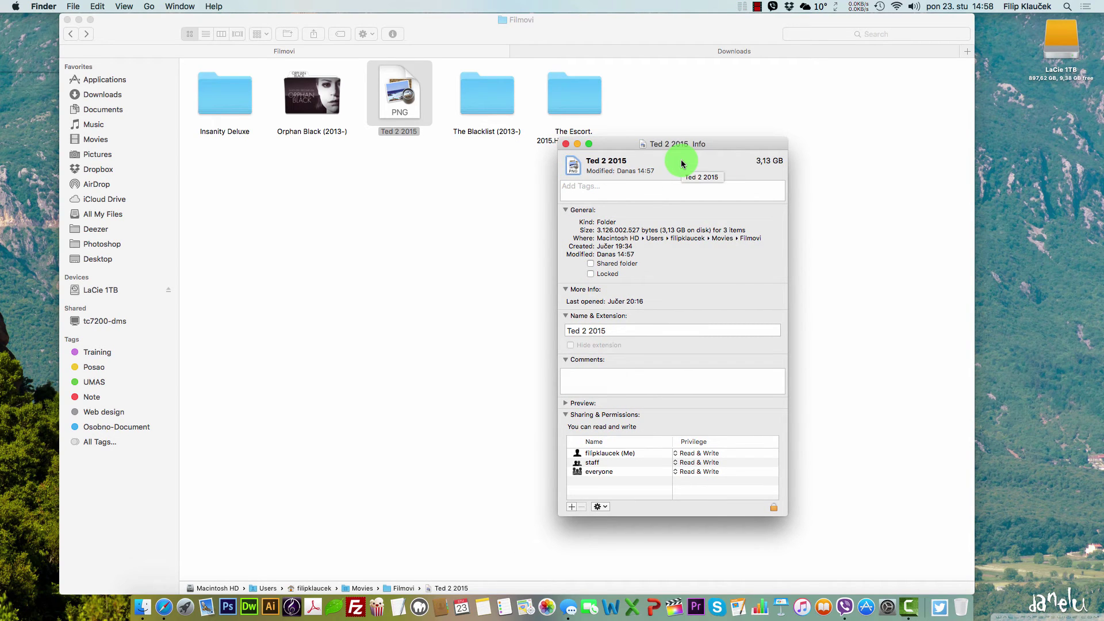
pyautogui.press('BackSpace')
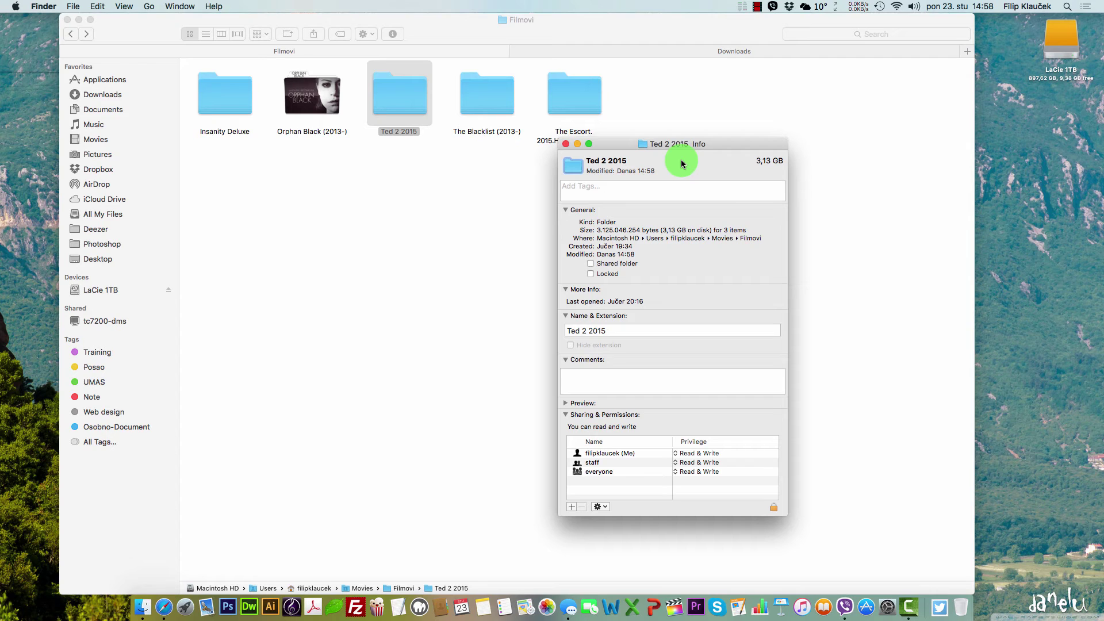
pyautogui.click(566, 143)
pyautogui.click(555, 223)
# Copy the whole Twitter-icon.png.png image from Downloads in Preview, close the image and return to the Filmovi folder.
pyautogui.click(577, 51)
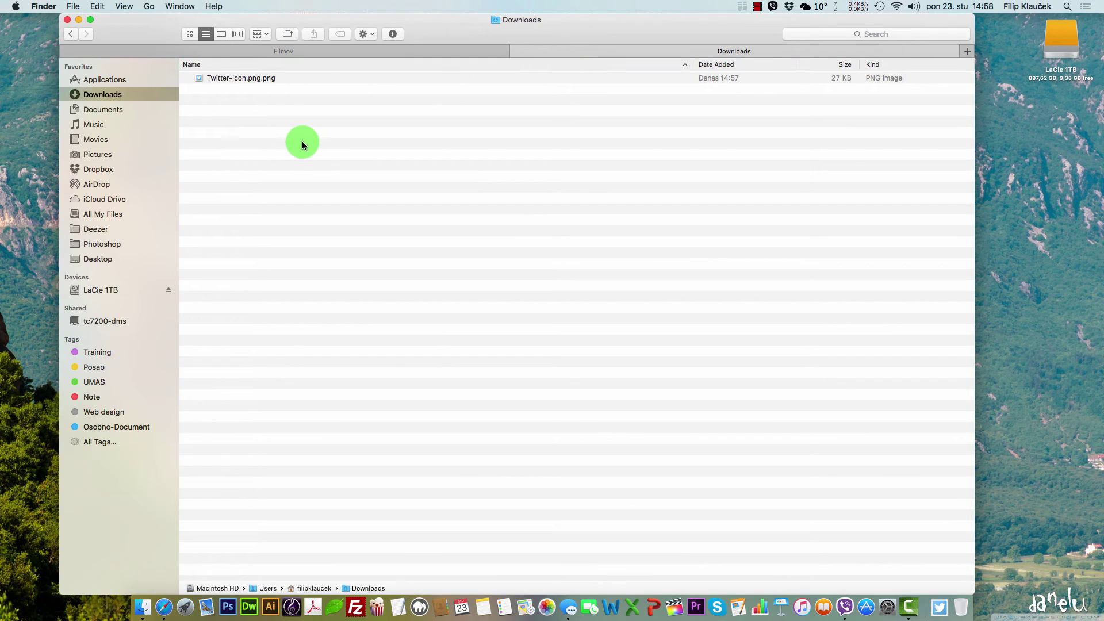
pyautogui.doubleClick(221, 79)
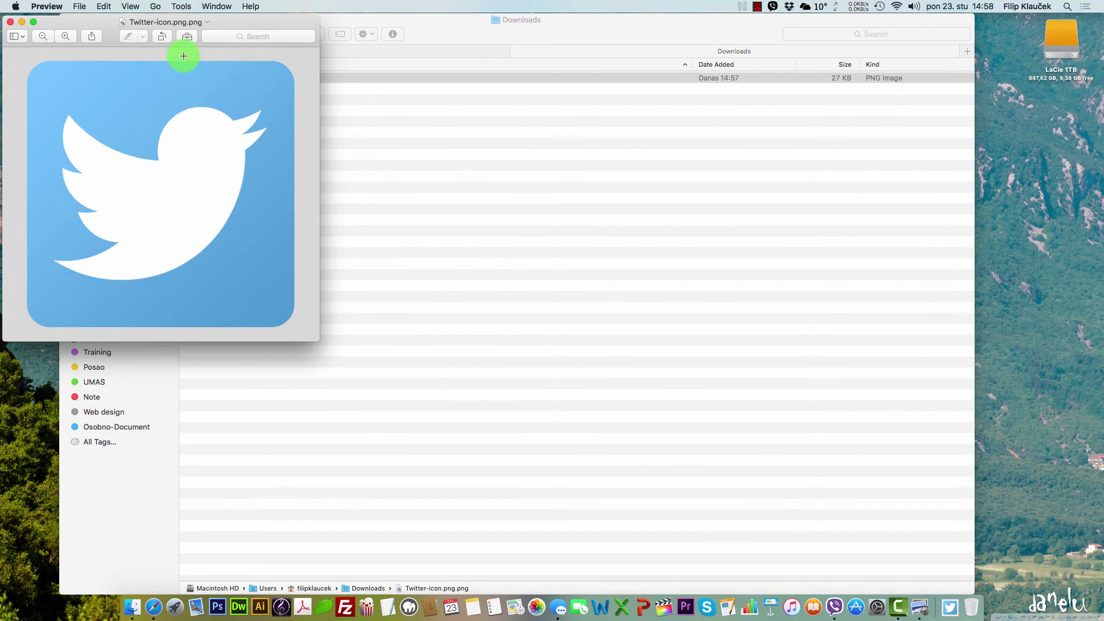
pyautogui.moveTo(133, 30); pyautogui.dragTo(462, 93)
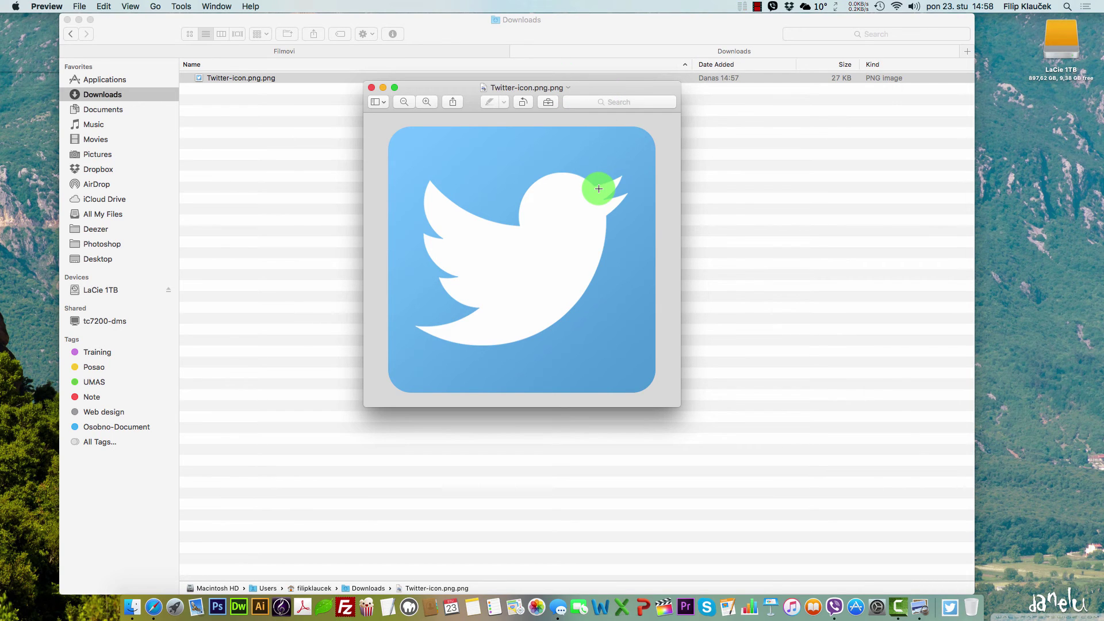
pyautogui.press('super+a')
pyautogui.press('super+c')
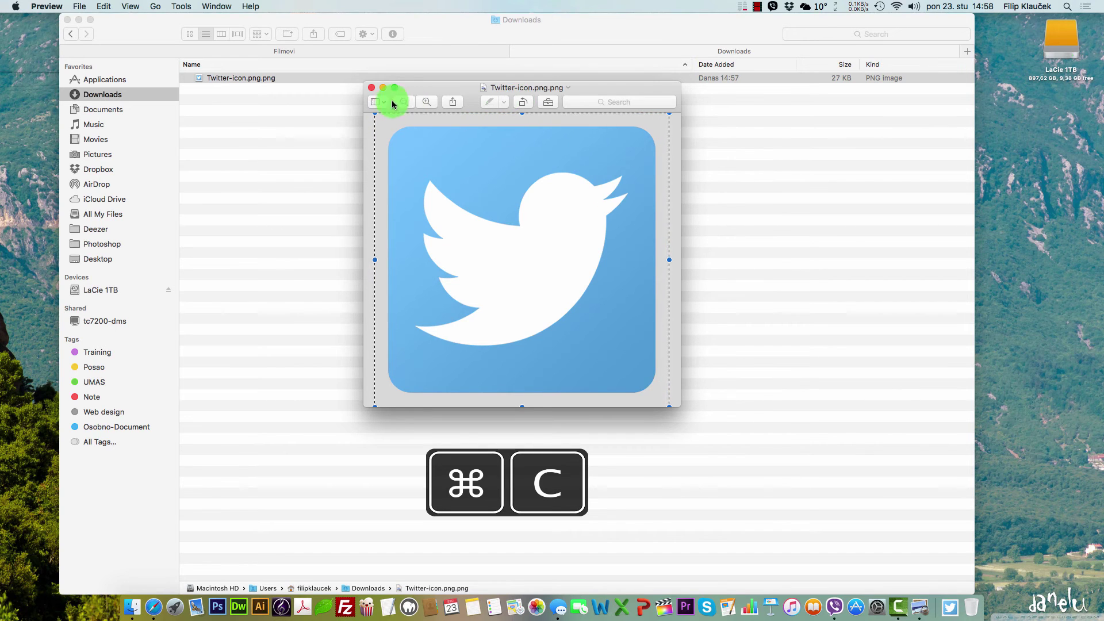
pyautogui.click(372, 88)
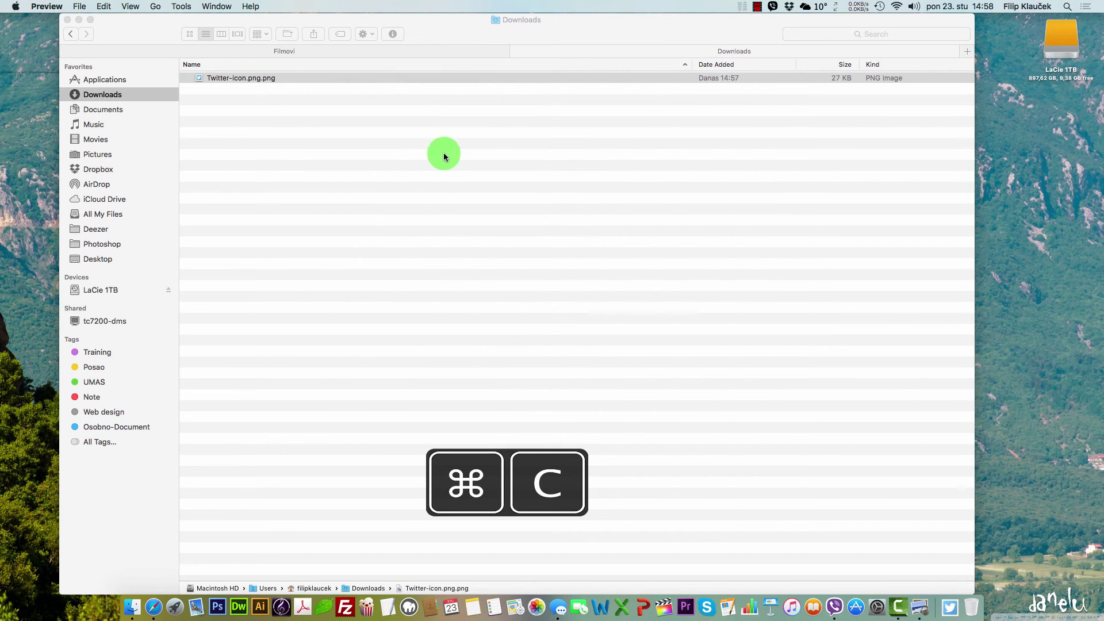
pyautogui.click(439, 51)
pyautogui.click(384, 94)
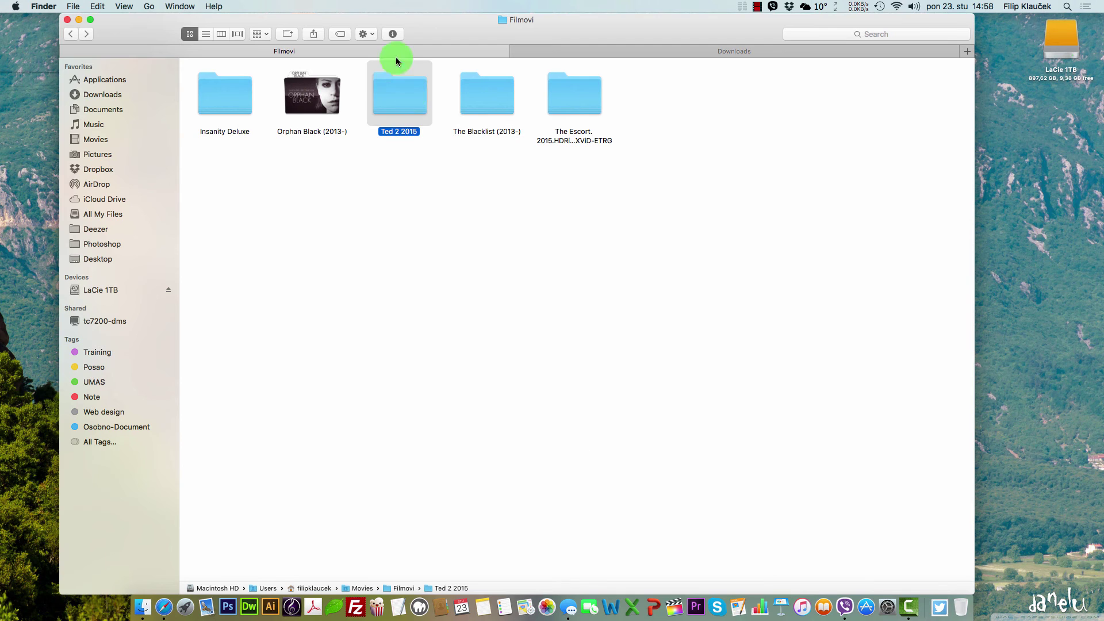
pyautogui.click(392, 34)
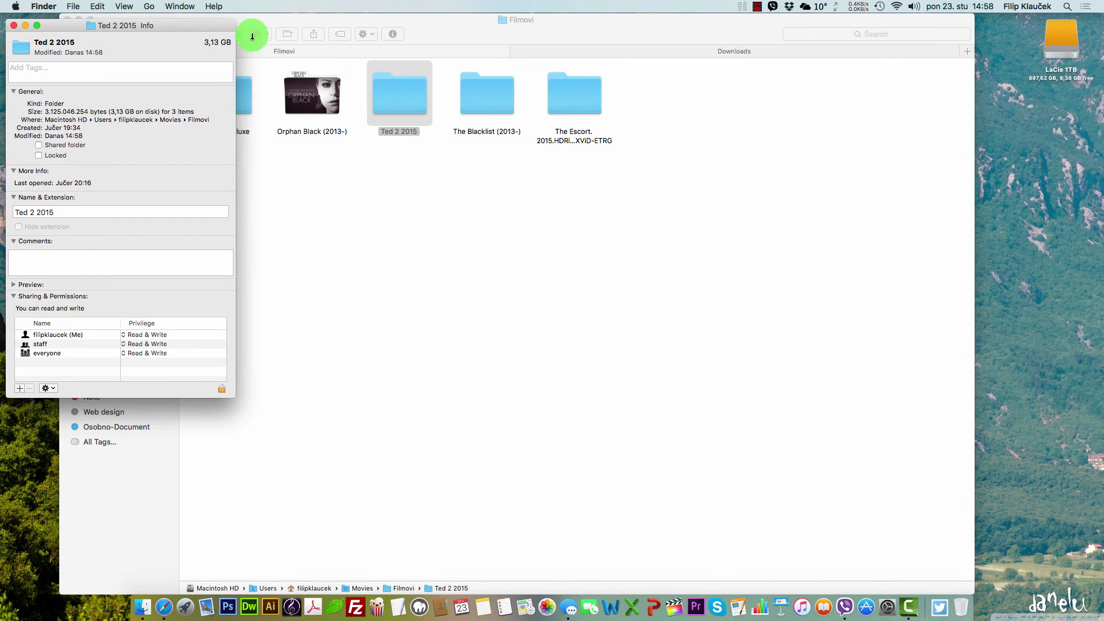
pyautogui.click(12, 22)
pyautogui.click(276, 112)
pyautogui.click(422, 92)
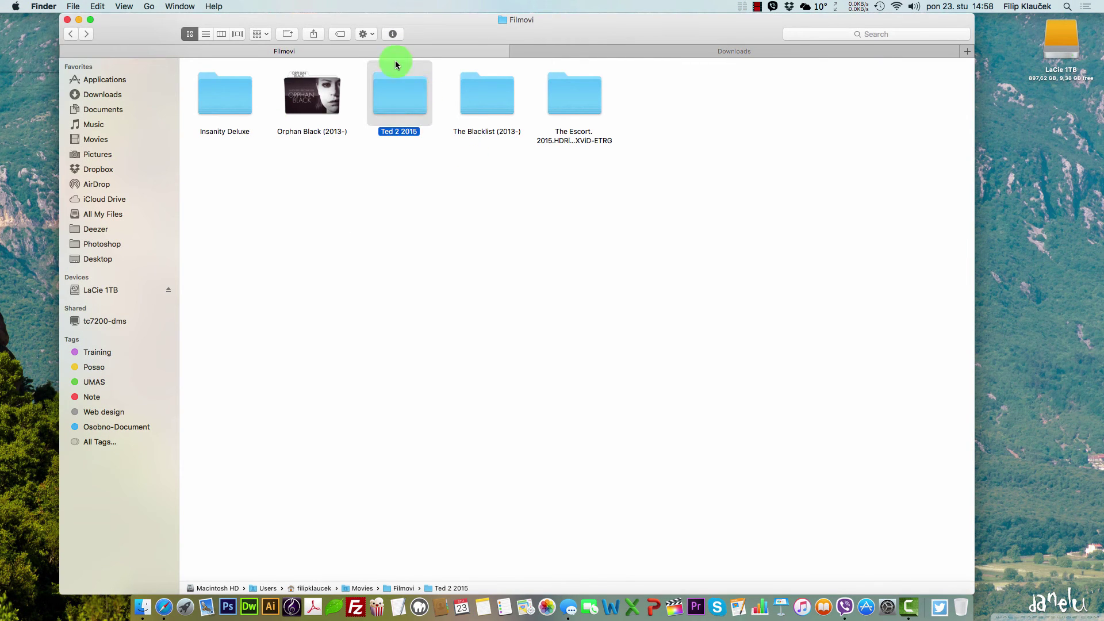
pyautogui.click(394, 36)
# Paste the copied Twitter image as the Ted 2 2015 folder's icon in its Info window and place that window beside the folder.
pyautogui.rightClick(406, 95)
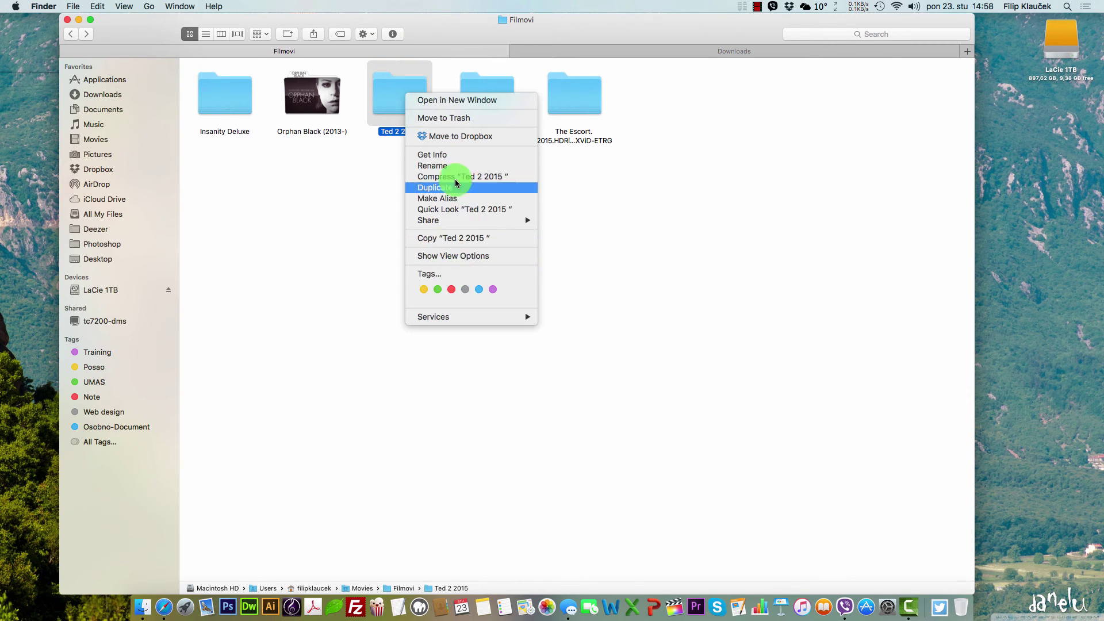
pyautogui.click(457, 158)
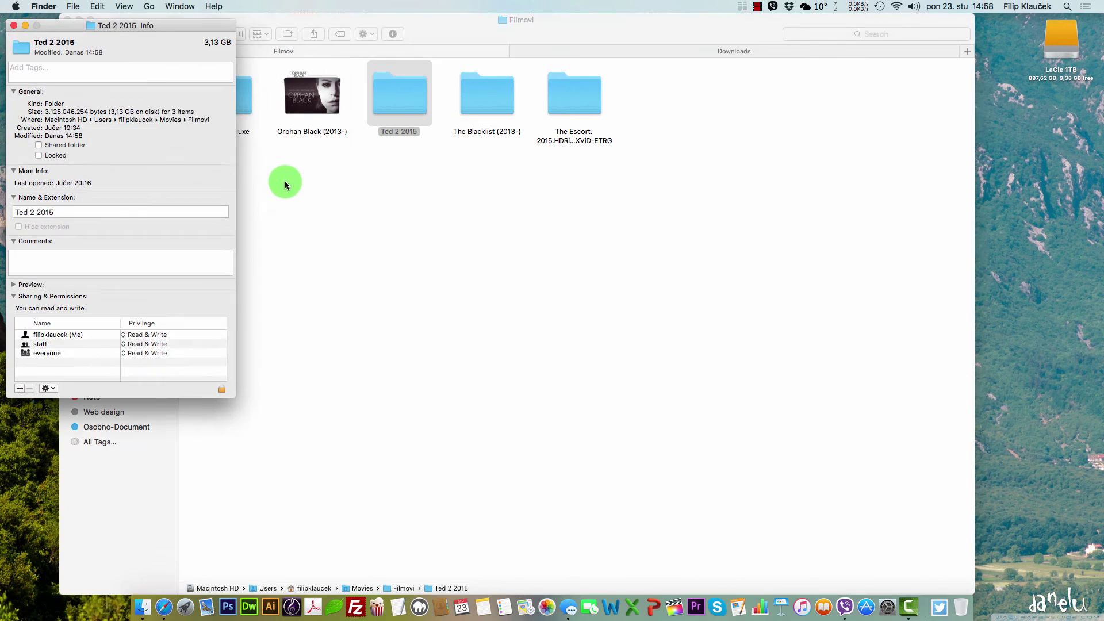
pyautogui.moveTo(54, 26); pyautogui.dragTo(636, 115)
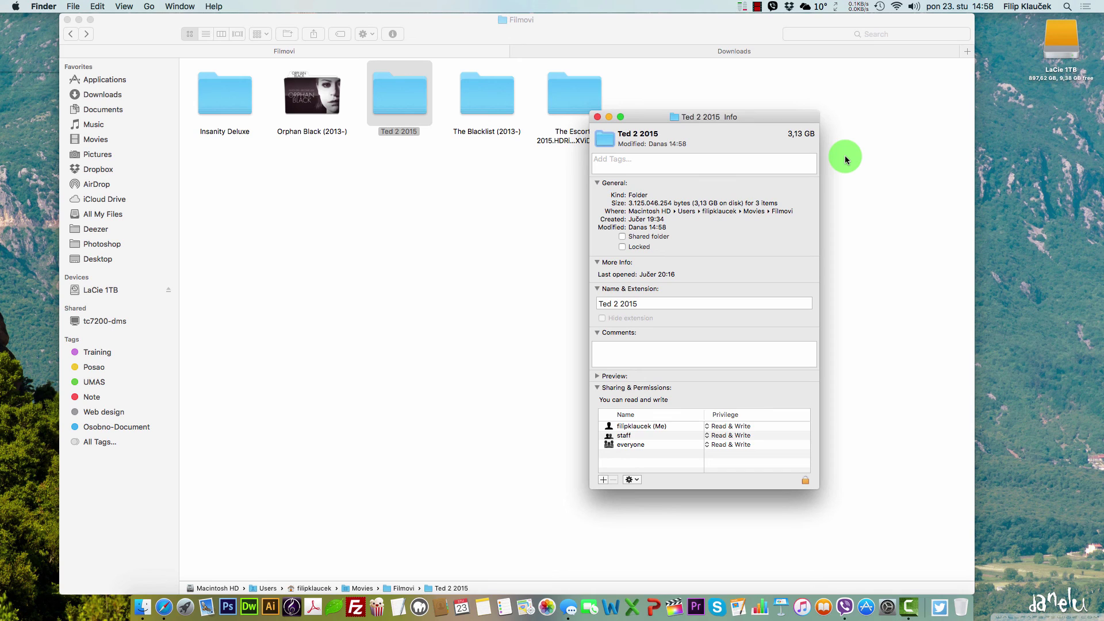
pyautogui.press('super+v')
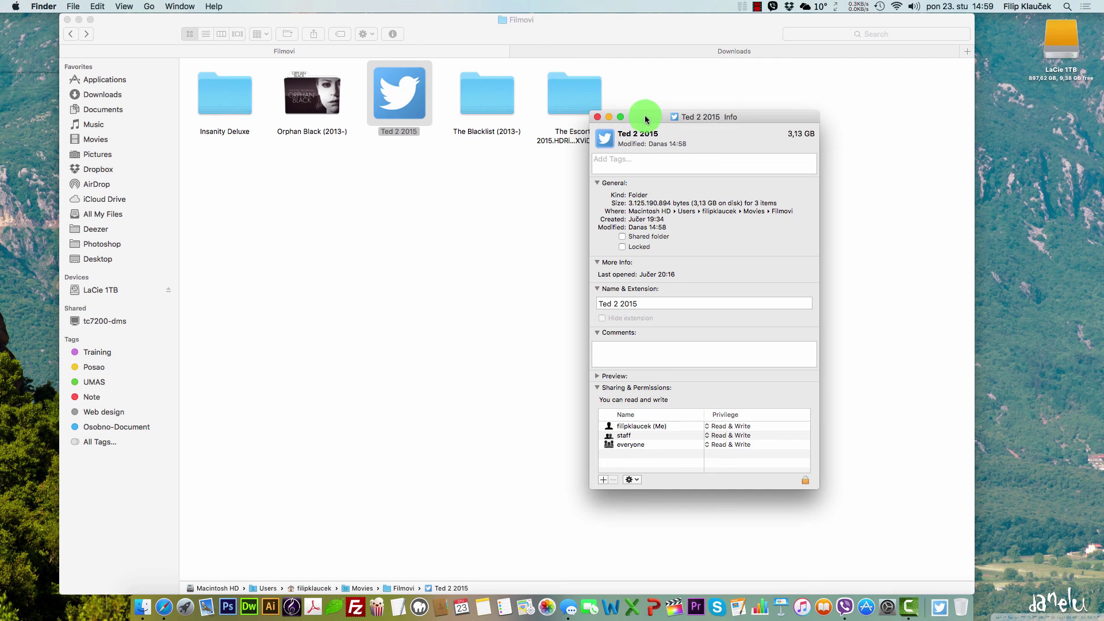
pyautogui.moveTo(644, 119); pyautogui.dragTo(483, 119)
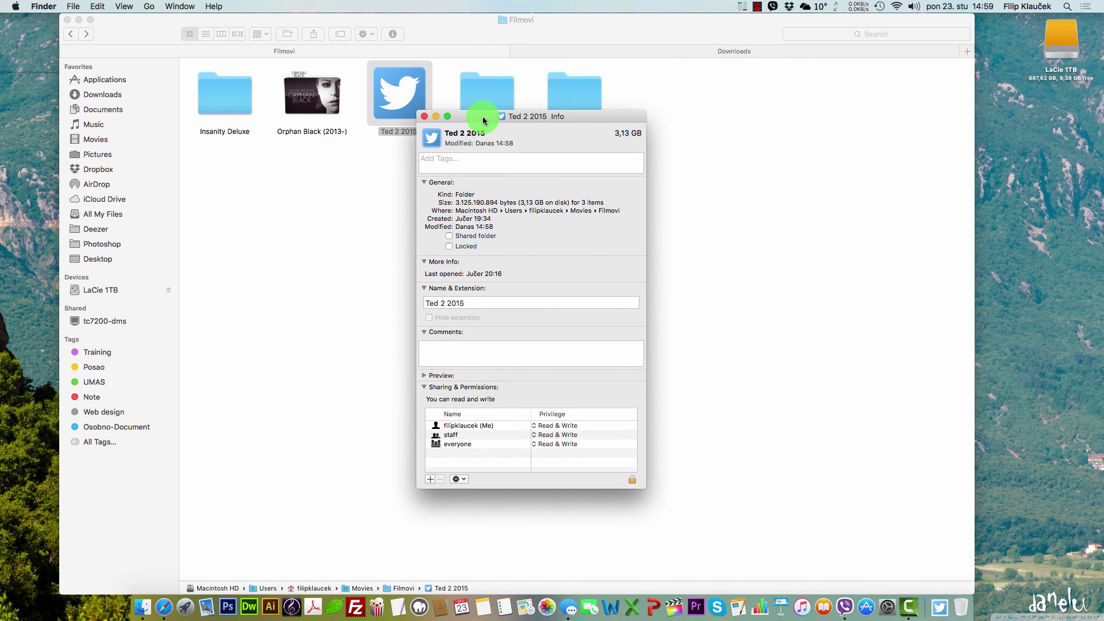
pyautogui.moveTo(483, 119); pyautogui.dragTo(495, 117)
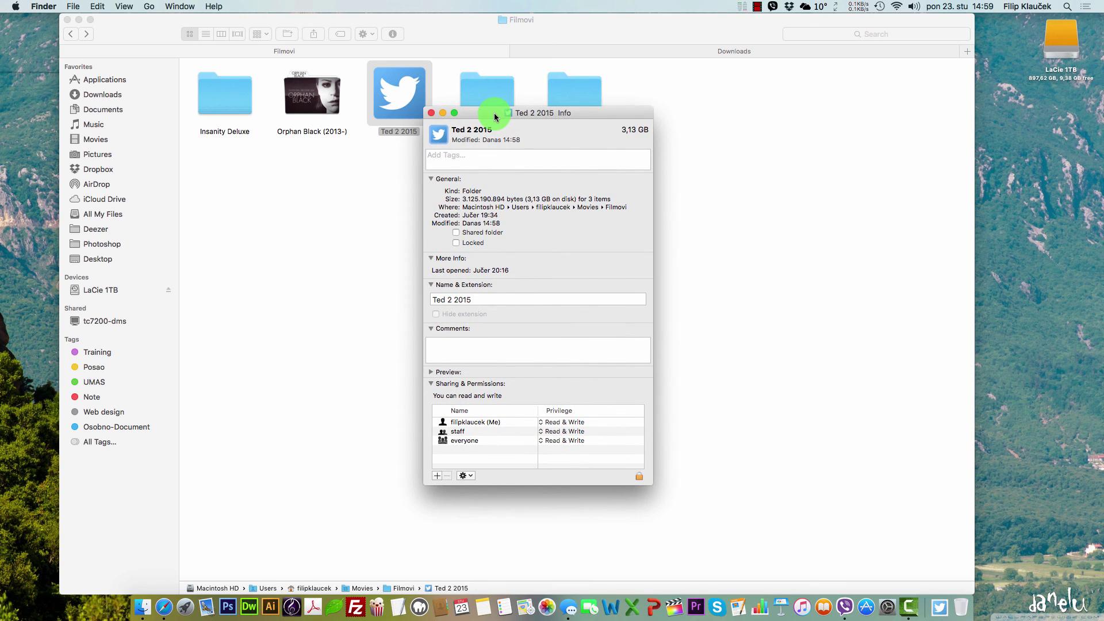